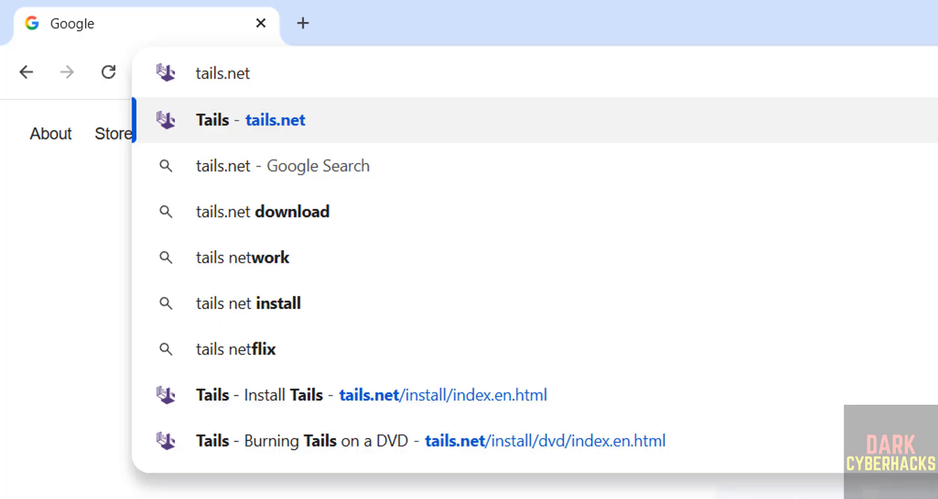
# Download the Tails 7.8 ISO image from the Burning Tails on a DVD page on tails.net.
pyautogui.press('Return')
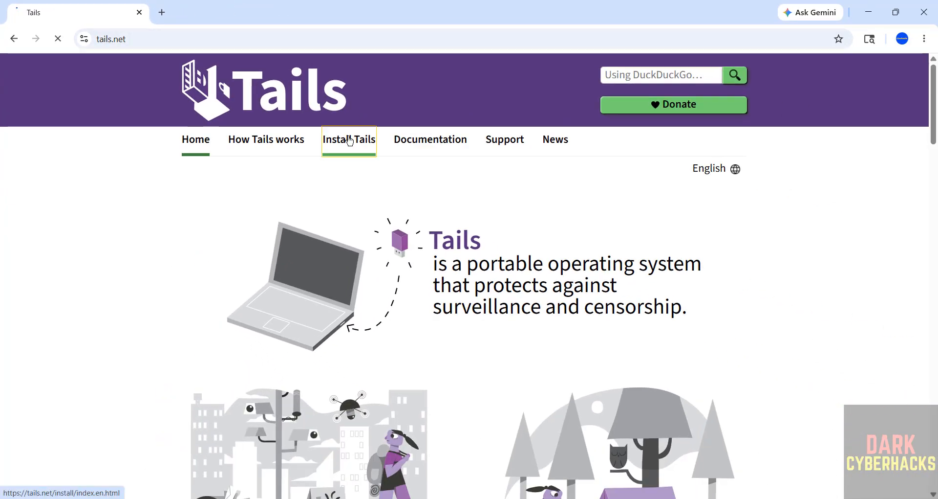
pyautogui.click(350, 141)
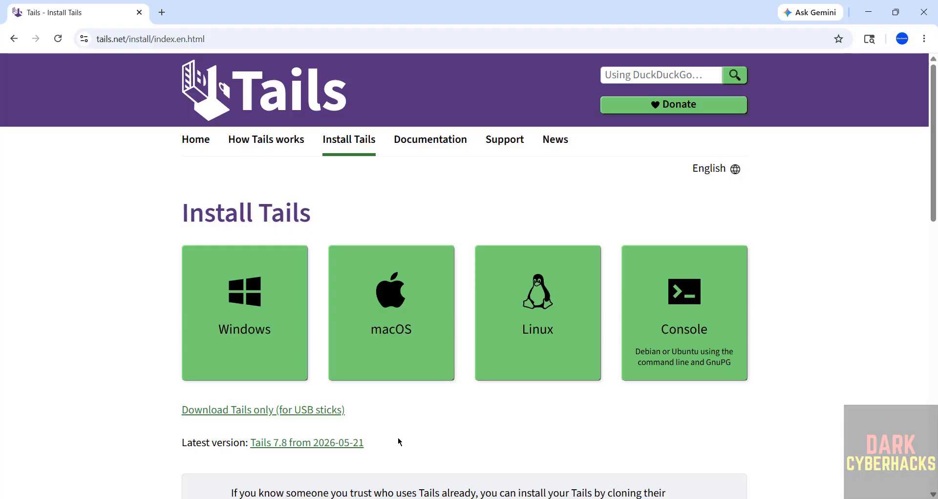
pyautogui.scroll(-15, 433, 437)
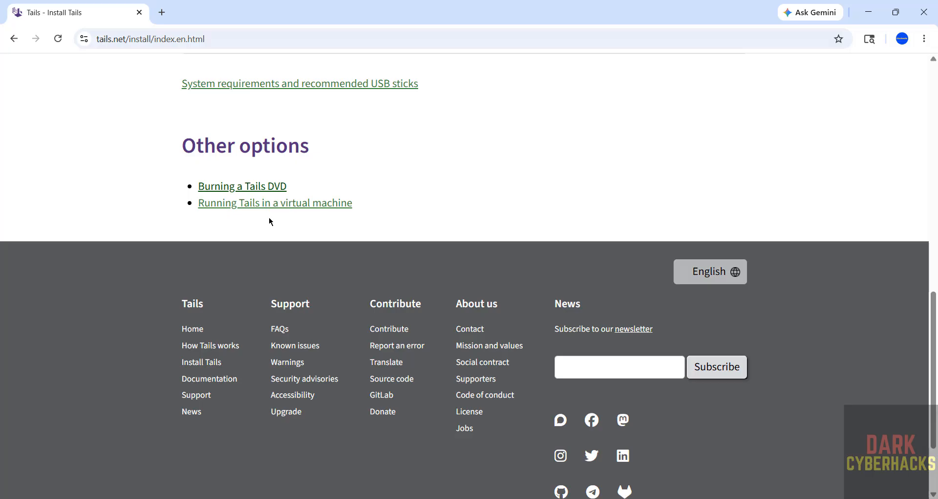
pyautogui.click(258, 189)
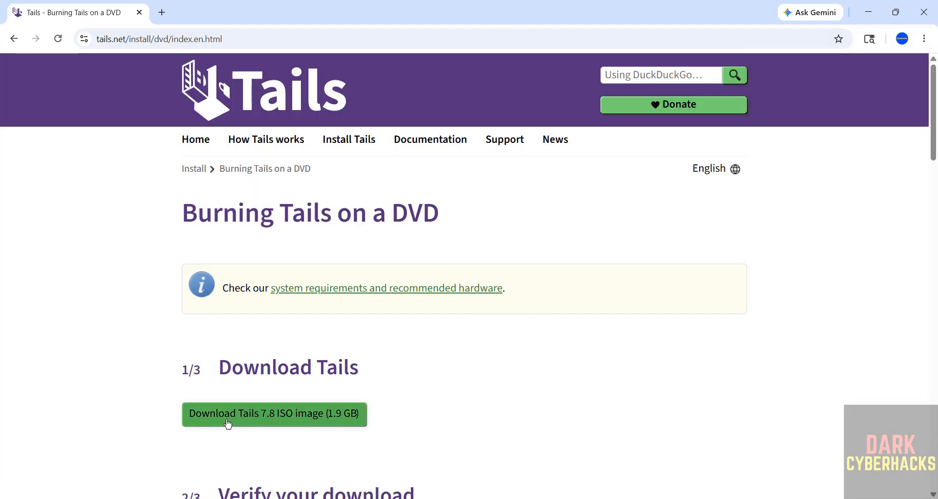
pyautogui.click(316, 416)
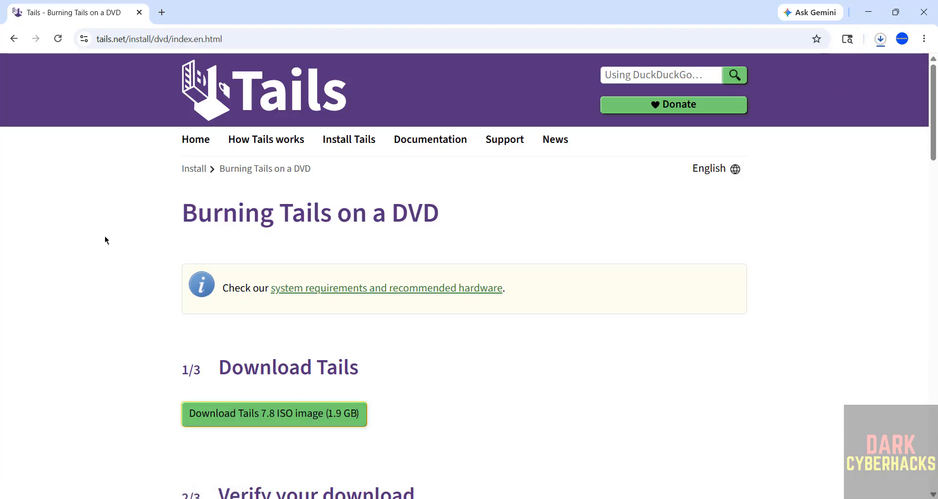
# Cancel the duplicate tails-amd64-7.8 (1).iso download and clear it from Chrome's download history.
pyautogui.hotkey('ctrl', 'j')
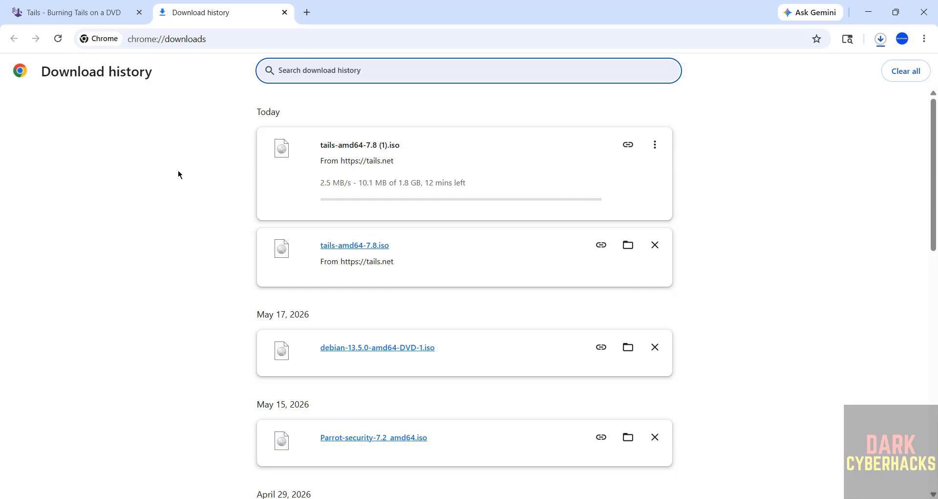
pyautogui.click(658, 138)
pyautogui.click(629, 172)
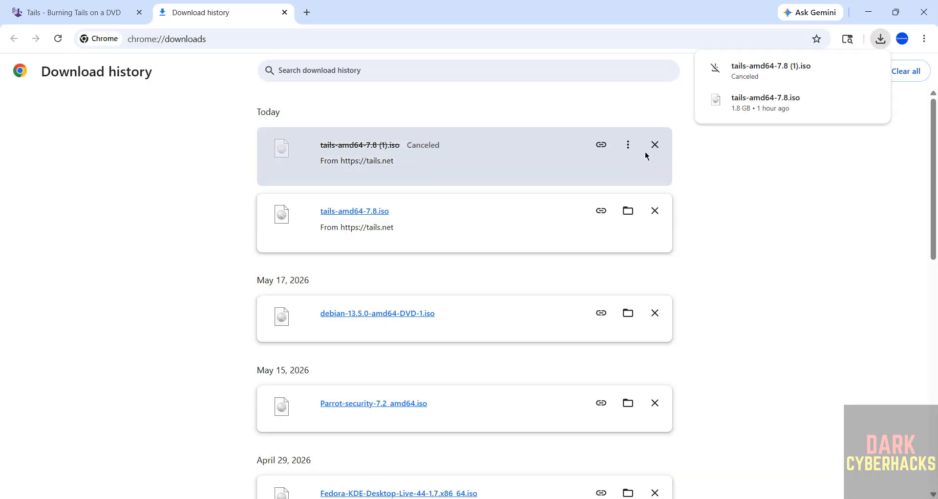
pyautogui.click(655, 145)
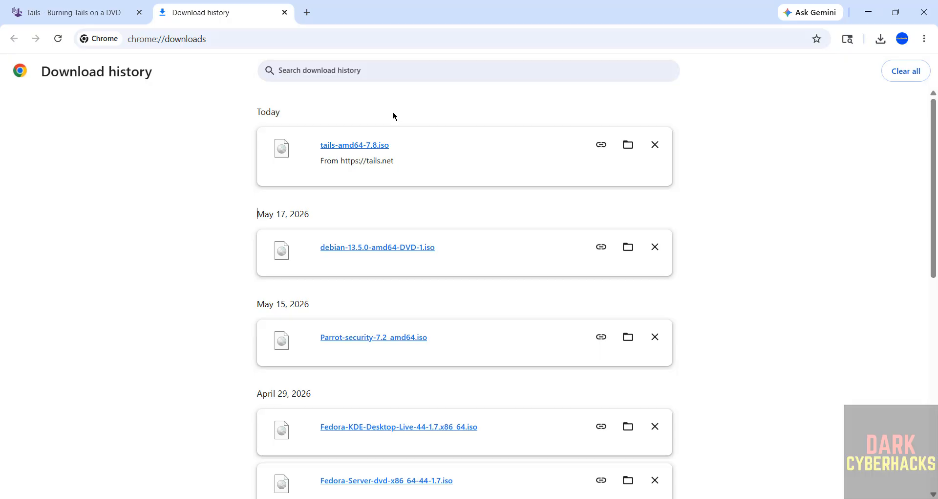
pyautogui.press('super')
# Search 'vir' in the Start menu and launch Oracle VirtualBox.
pyautogui.write('vir')
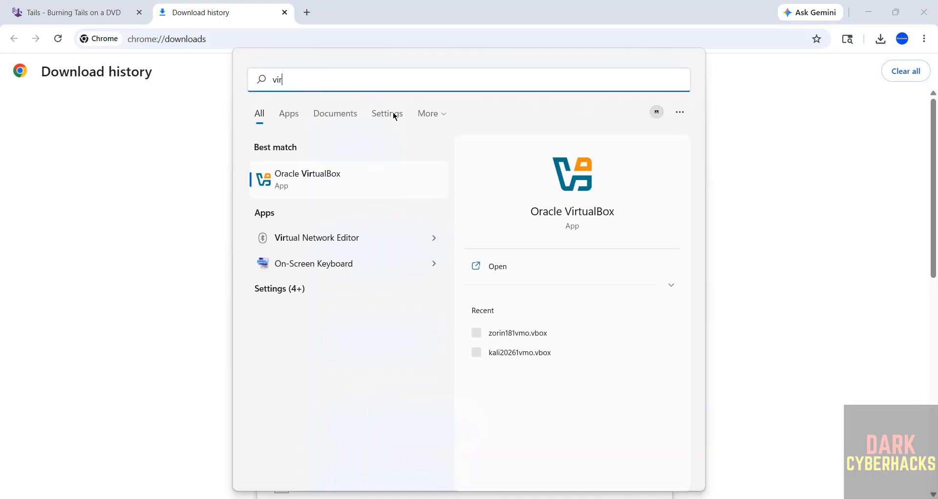
pyautogui.click(340, 183)
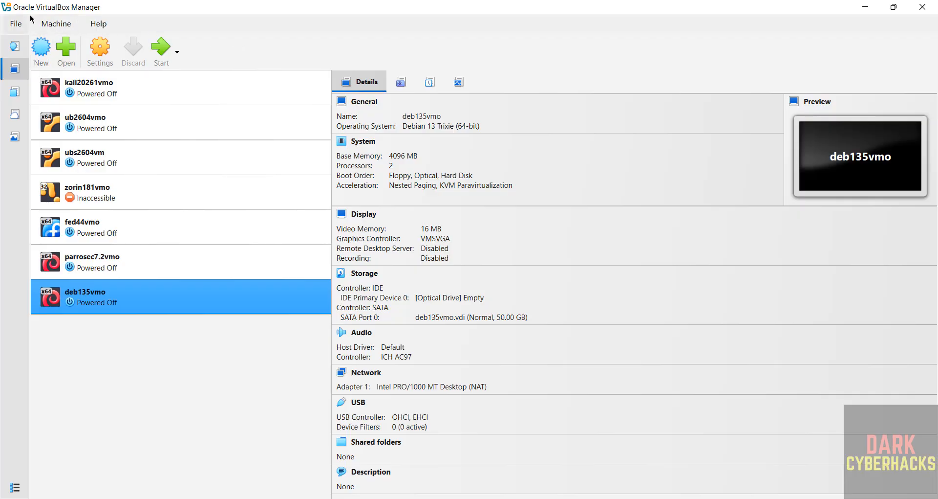
# Create a new VM named tails78vo, keeping the default machine folder.
pyautogui.click(57, 26)
pyautogui.click(61, 44)
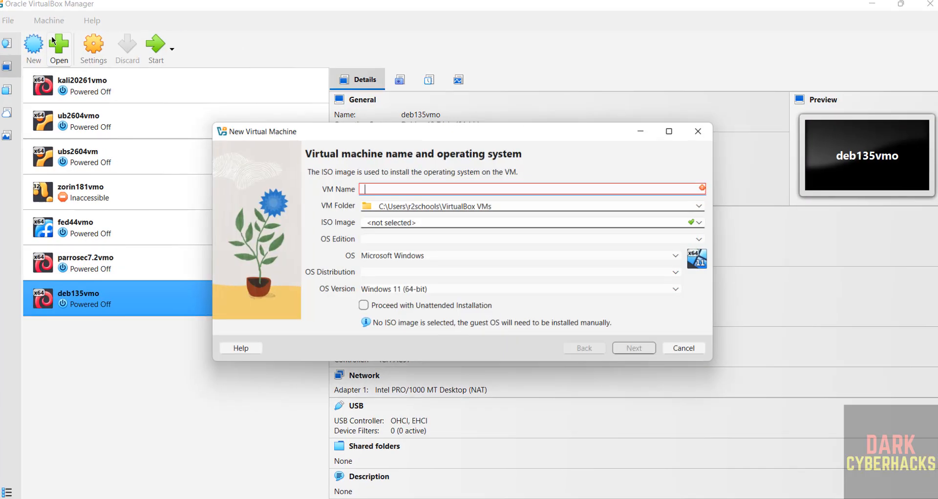
pyautogui.write('tails')
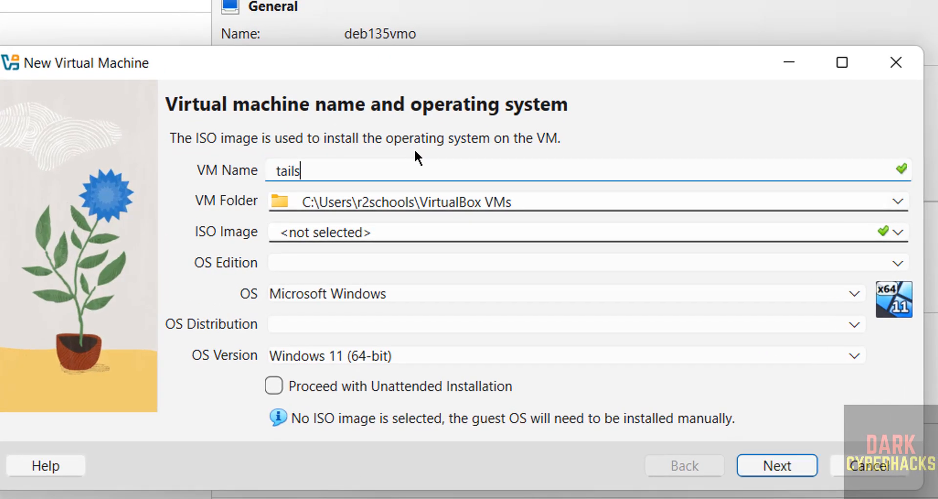
pyautogui.write('78vo')
pyautogui.hotkey('ctrl', 'a')
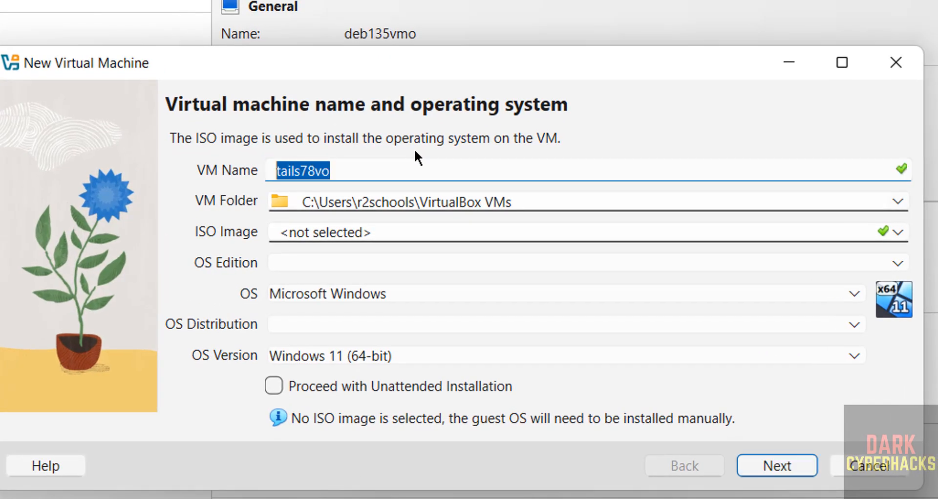
pyautogui.click(671, 192)
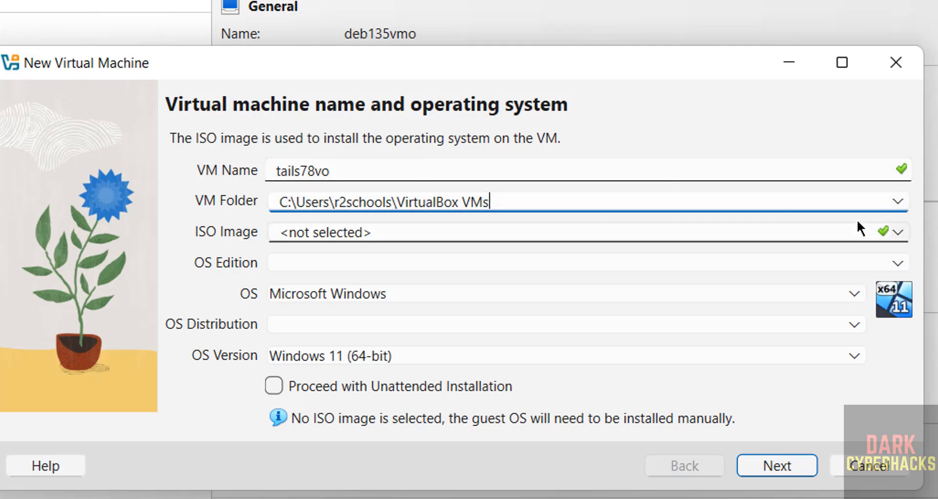
pyautogui.click(897, 202)
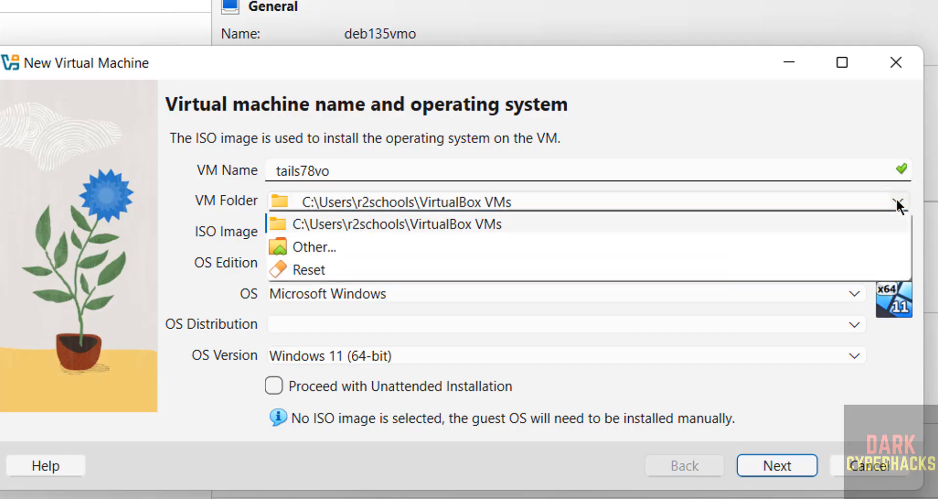
pyautogui.click(476, 316)
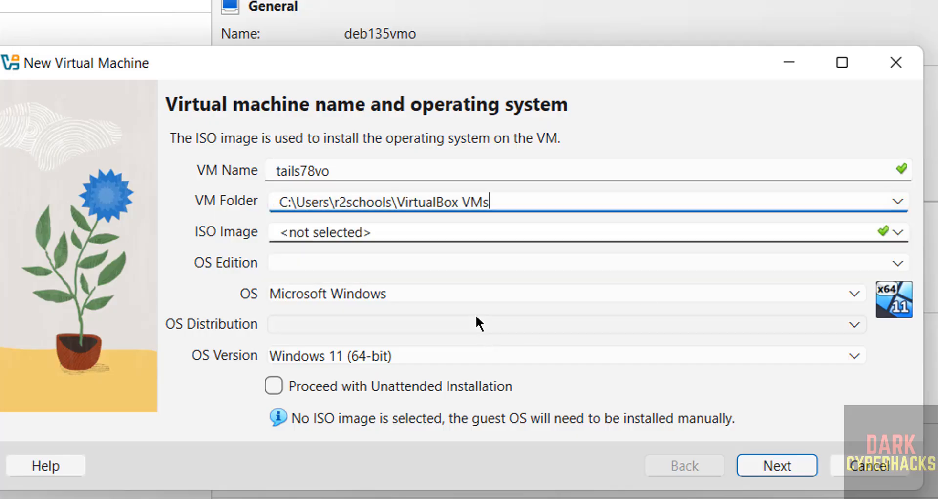
# Use tails-amd64-7.8.iso as the ISO image and turn off unattended installation.
pyautogui.click(413, 232)
pyautogui.click(899, 231)
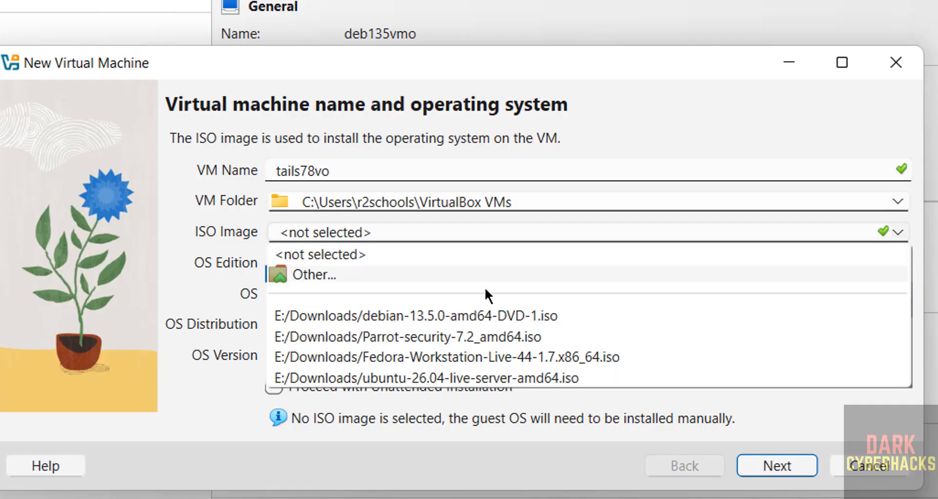
pyautogui.click(421, 281)
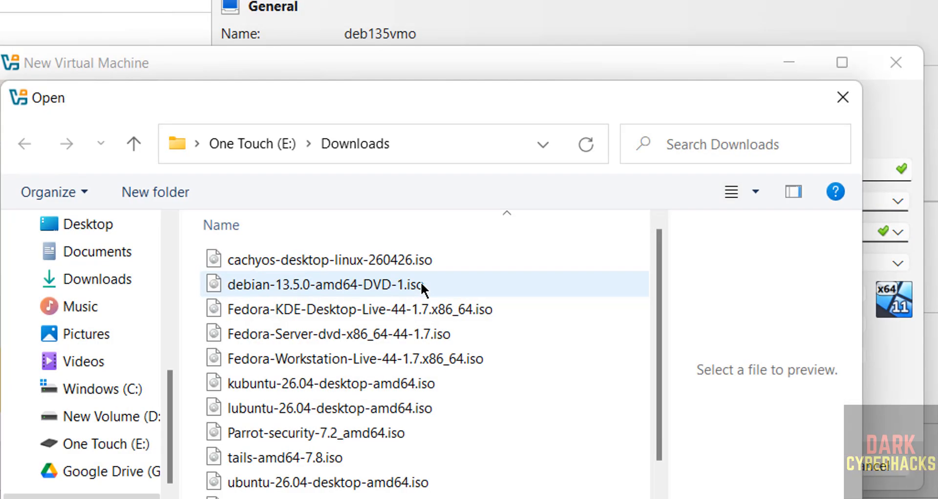
pyautogui.doubleClick(310, 454)
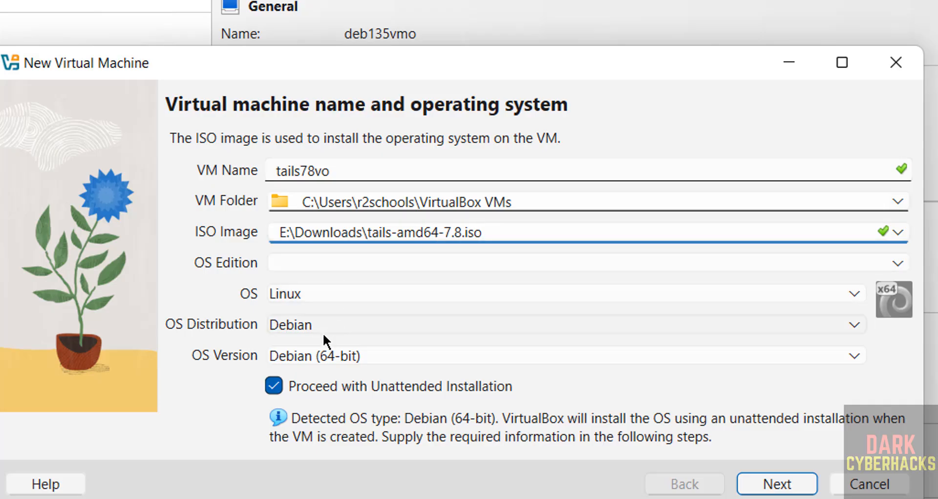
pyautogui.click(274, 386)
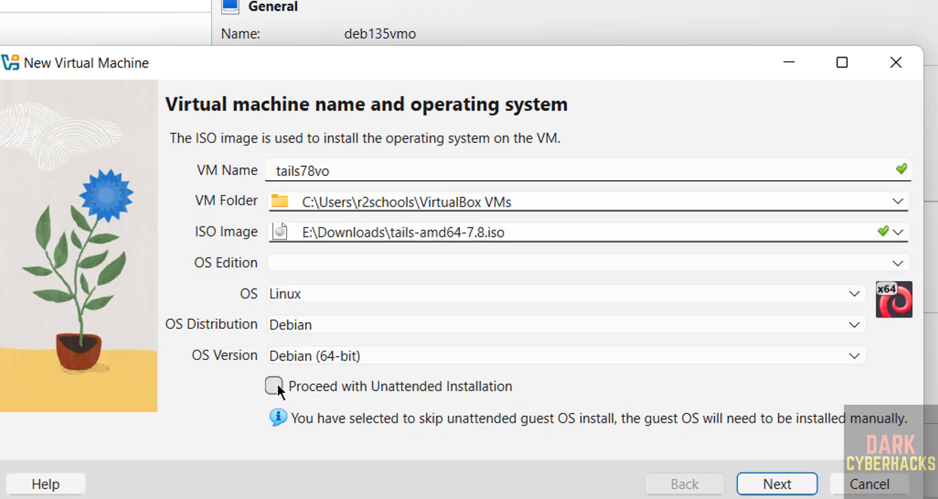
# Give the VM 4096 MB base memory, 2 CPUs and a 50 GB disk.
pyautogui.click(774, 486)
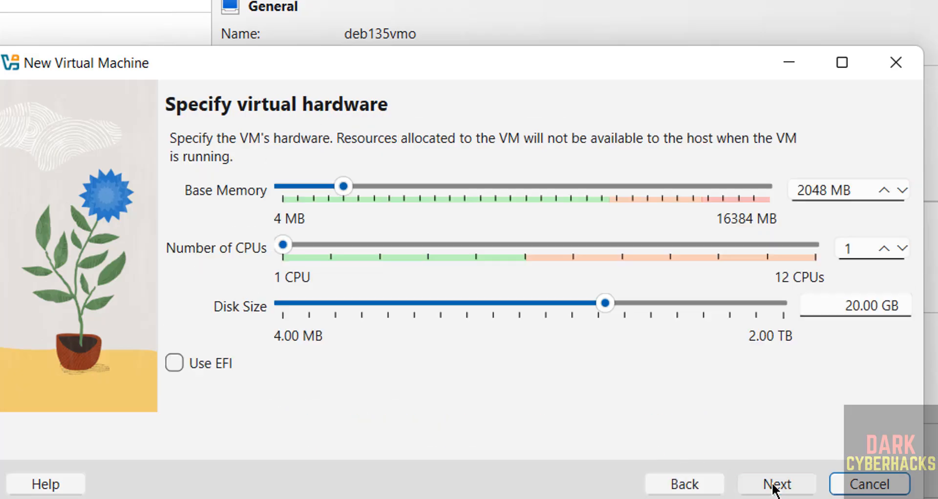
pyautogui.doubleClick(813, 192)
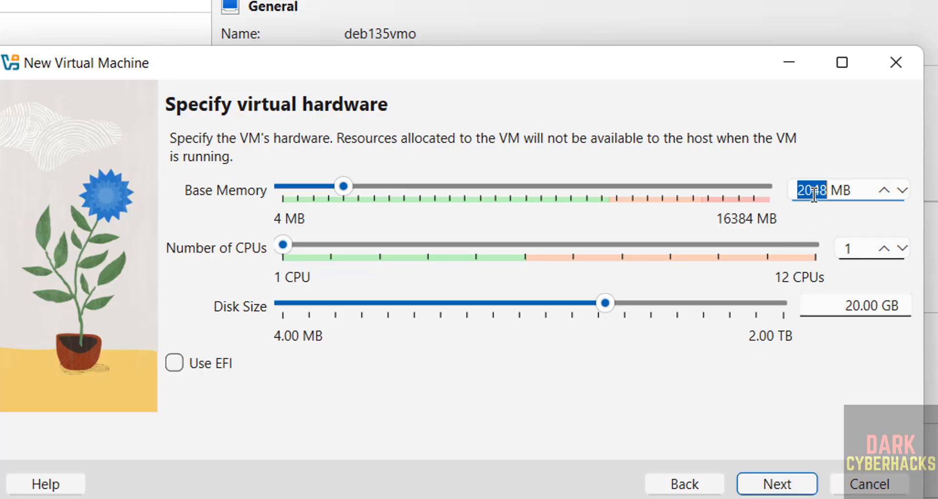
pyautogui.write('409')
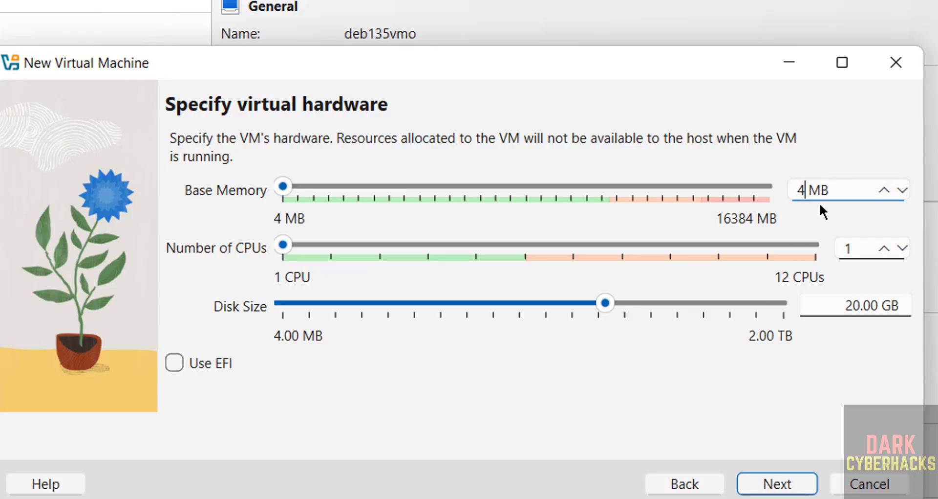
pyautogui.write('6')
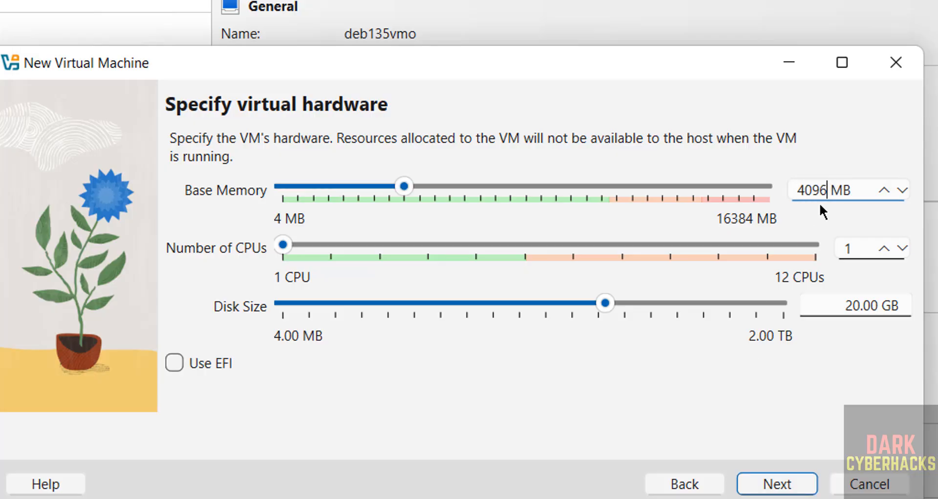
pyautogui.click(852, 253)
pyautogui.moveTo(852, 253); pyautogui.dragTo(826, 252)
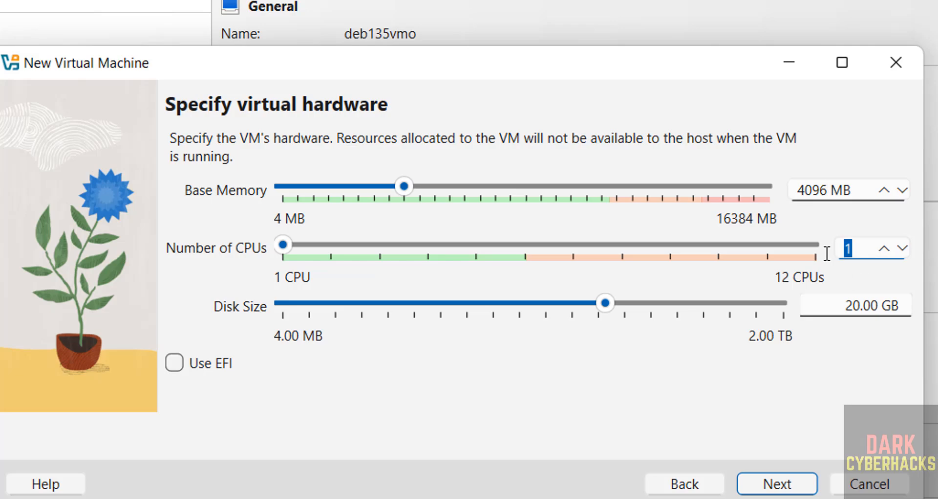
pyautogui.write('2')
pyautogui.doubleClick(844, 294)
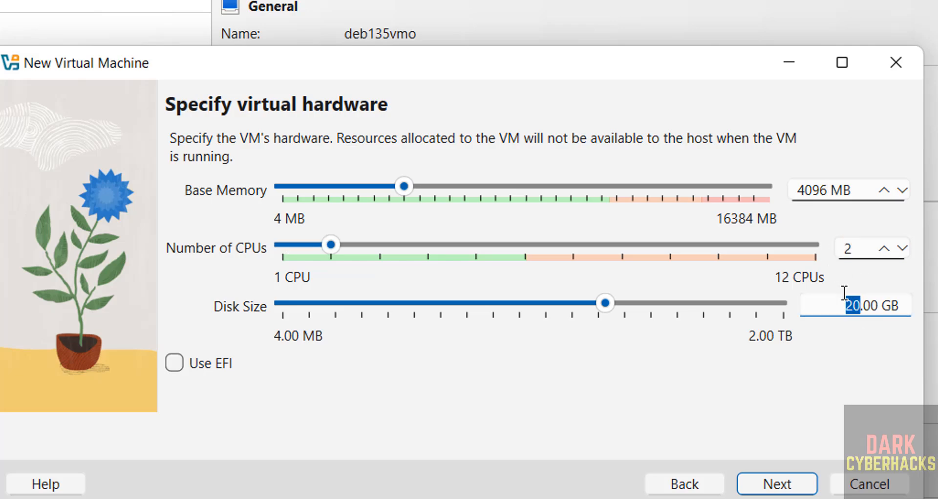
pyautogui.write('50')
# Review the configuration summary and finish creating tails78vo.
pyautogui.click(777, 483)
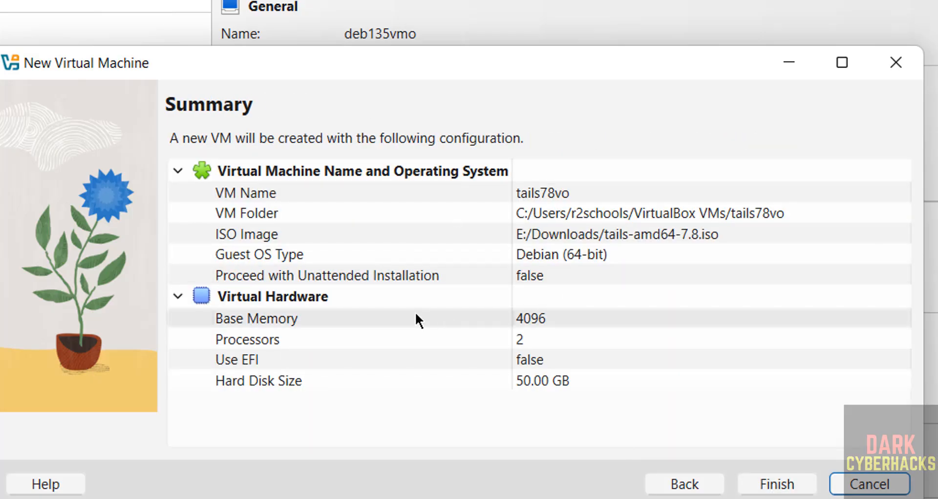
pyautogui.click(647, 486)
pyautogui.click(766, 485)
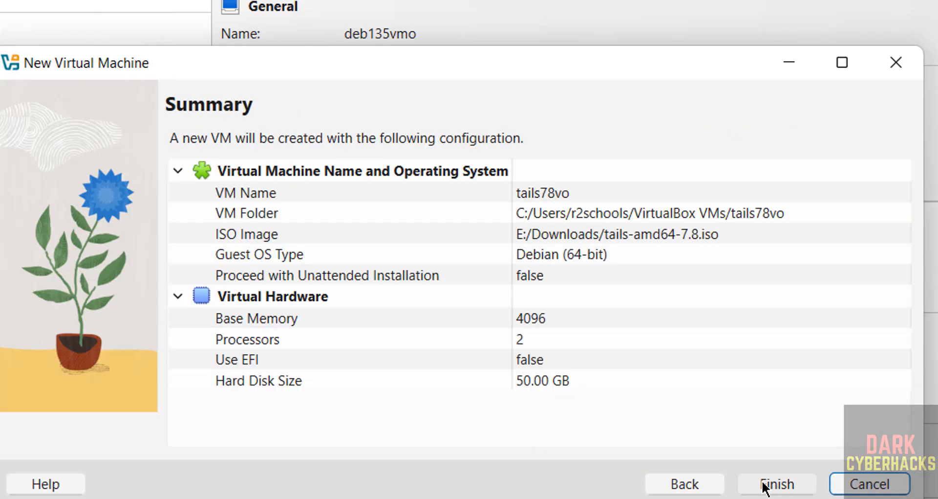
pyautogui.click(777, 484)
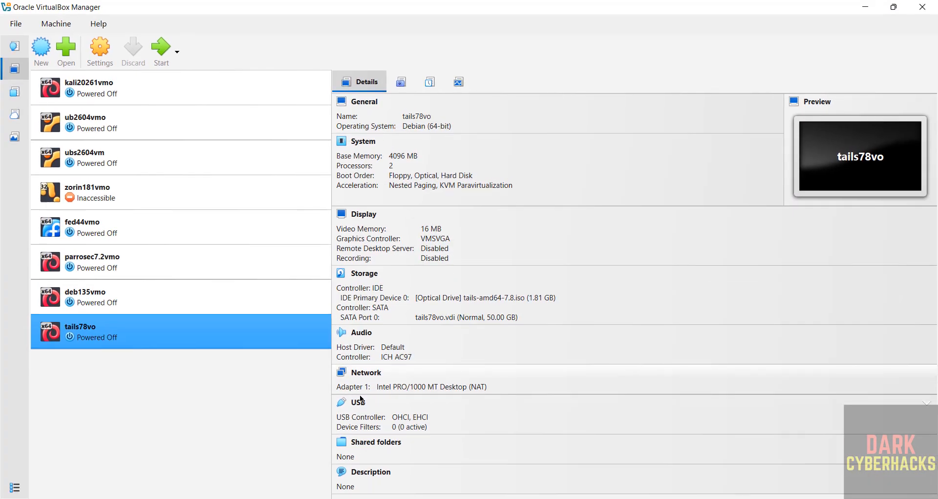
# Start the tails78vo virtual machine from the VirtualBox Manager toolbar.
pyautogui.rightClick(88, 332)
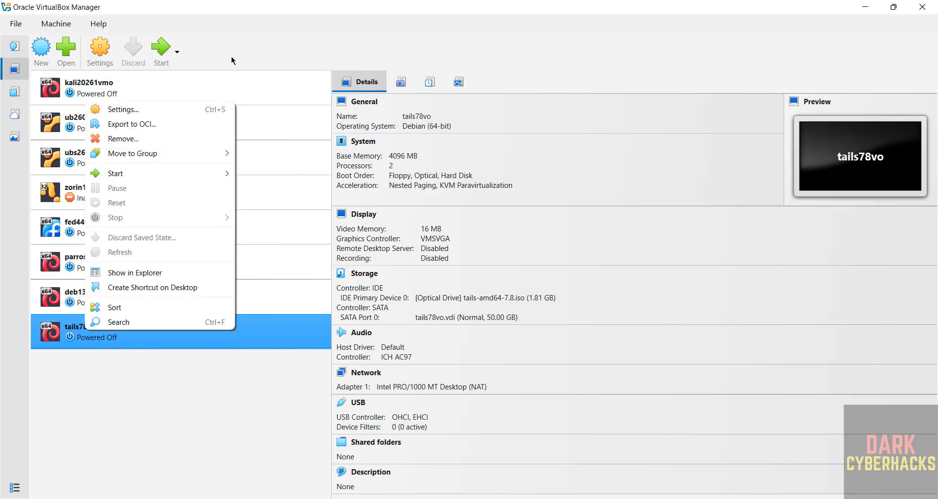
pyautogui.click(121, 58)
pyautogui.click(63, 24)
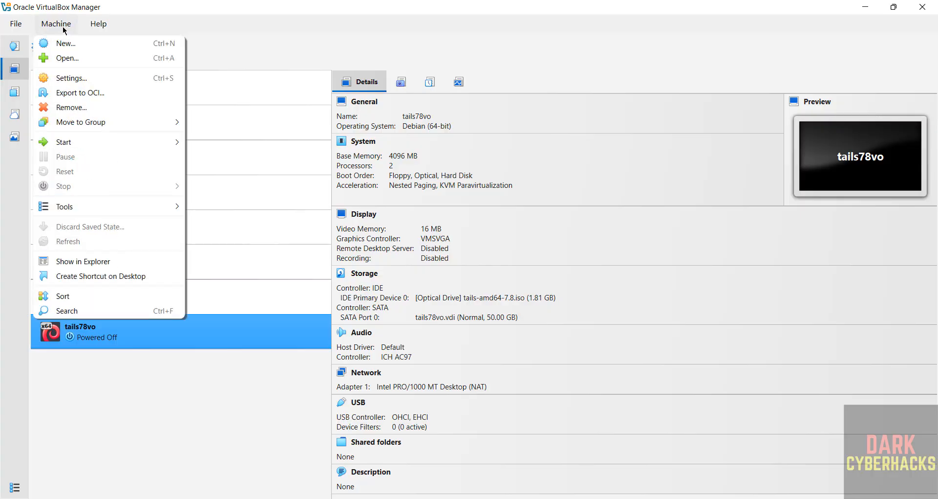
pyautogui.click(294, 31)
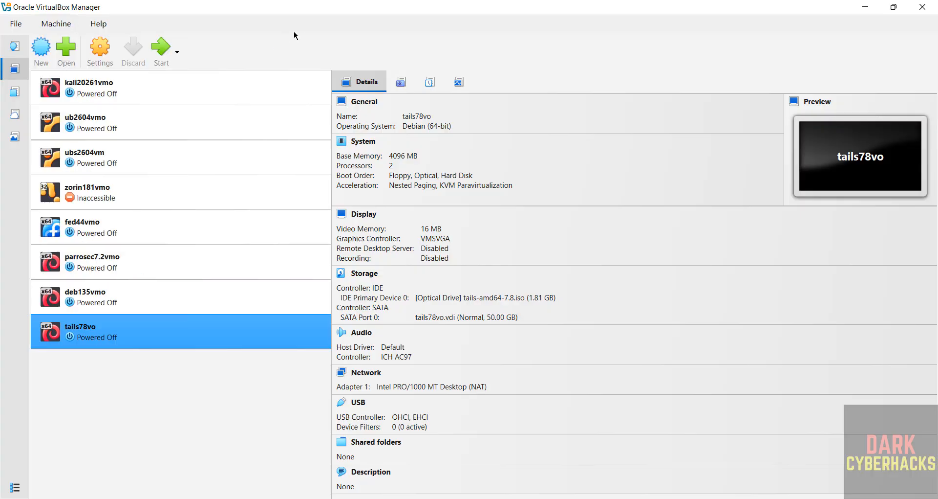
pyautogui.click(161, 53)
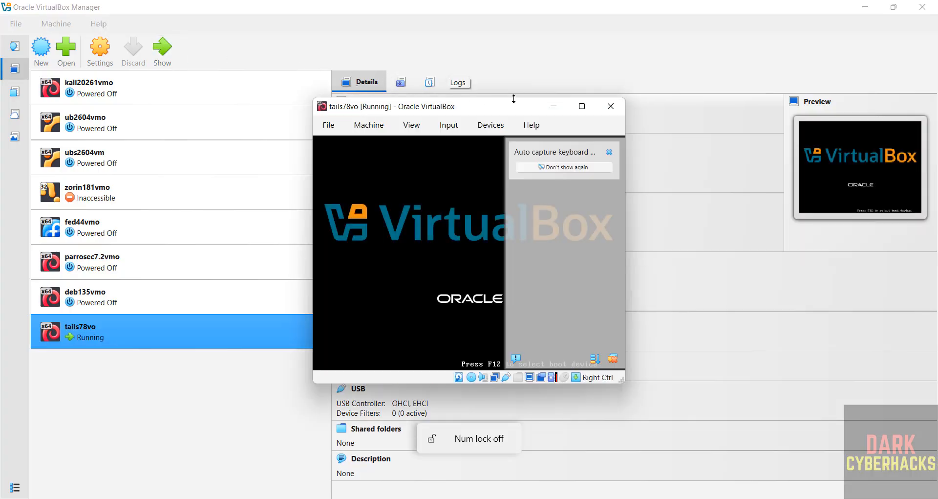
# Maximize the VM window and boot the Tails 7.8 entry from the SYSLINUX menu.
pyautogui.click(579, 107)
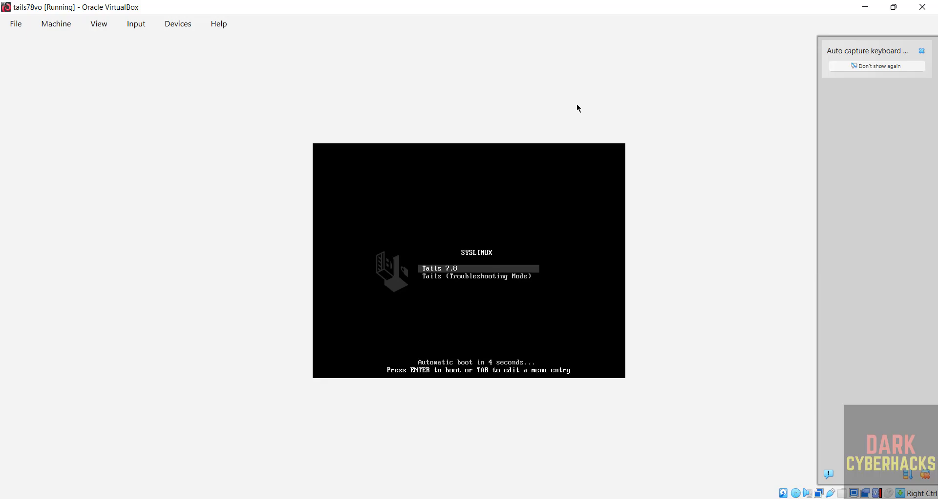
pyautogui.press('Down')
pyautogui.press('Up')
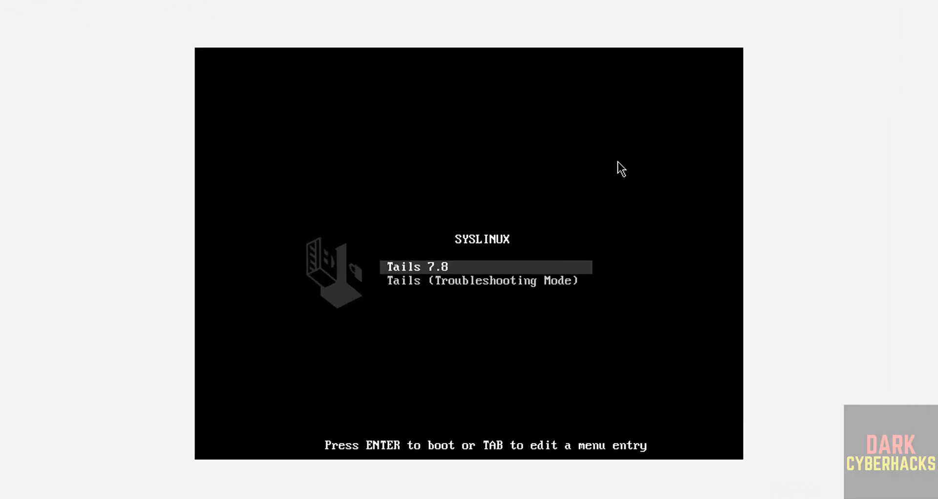
pyautogui.press('Return')
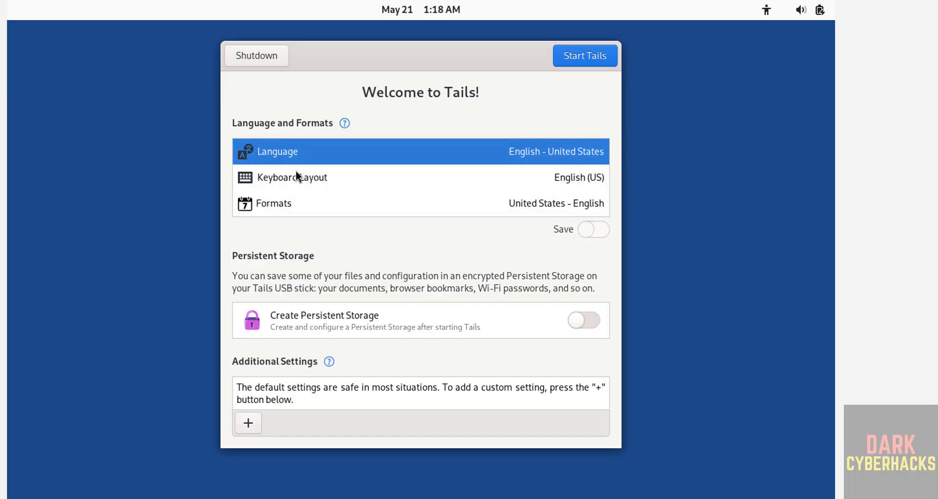
pyautogui.click(320, 150)
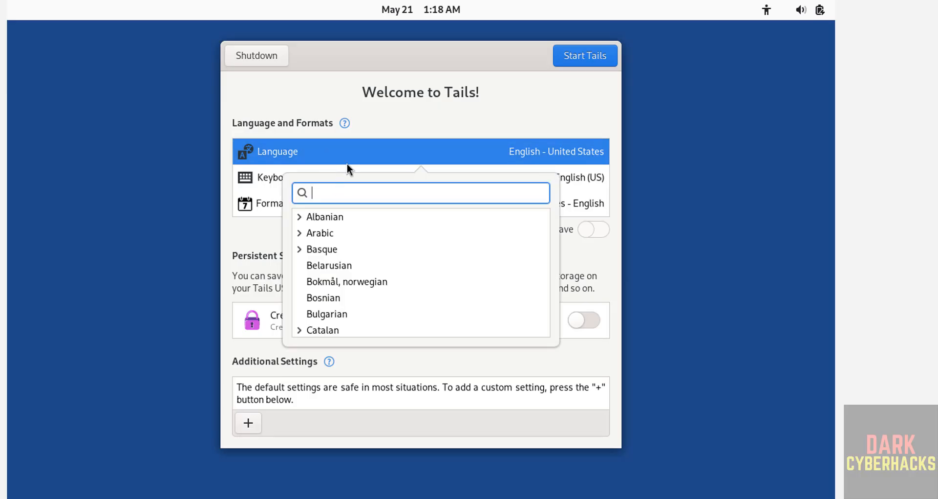
pyautogui.click(403, 116)
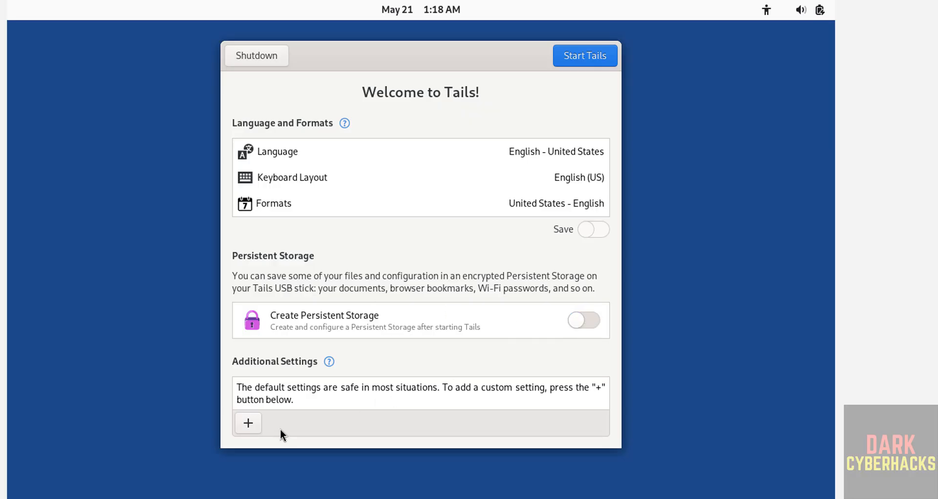
# Add an Administration Password under Additional Settings, entering and confirming the password.
pyautogui.click(248, 423)
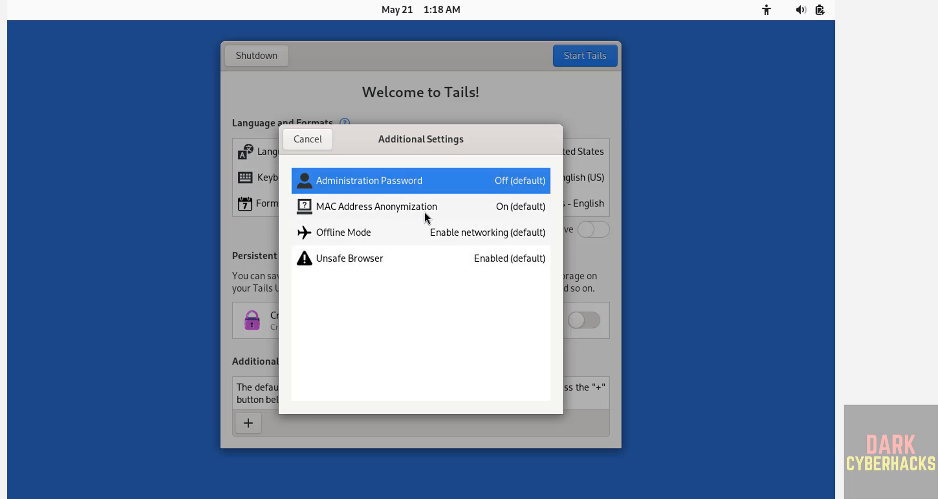
pyautogui.click(411, 184)
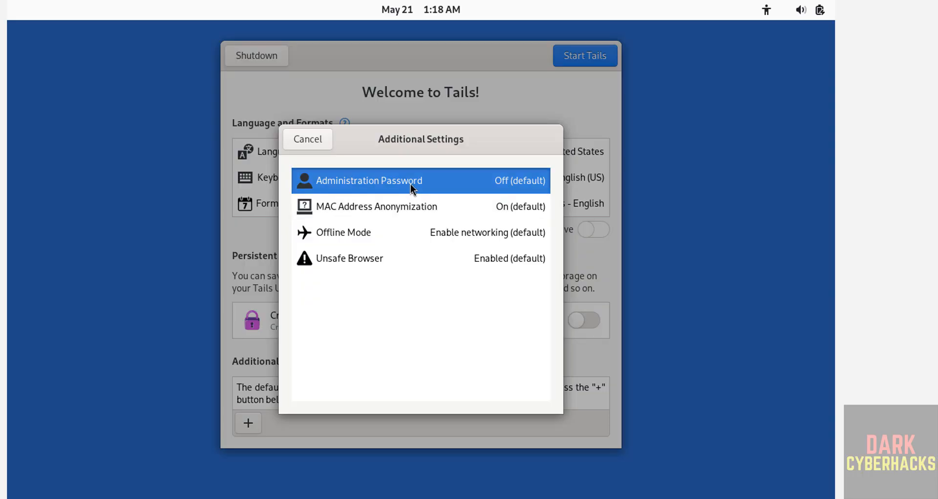
pyautogui.write('••••••••')
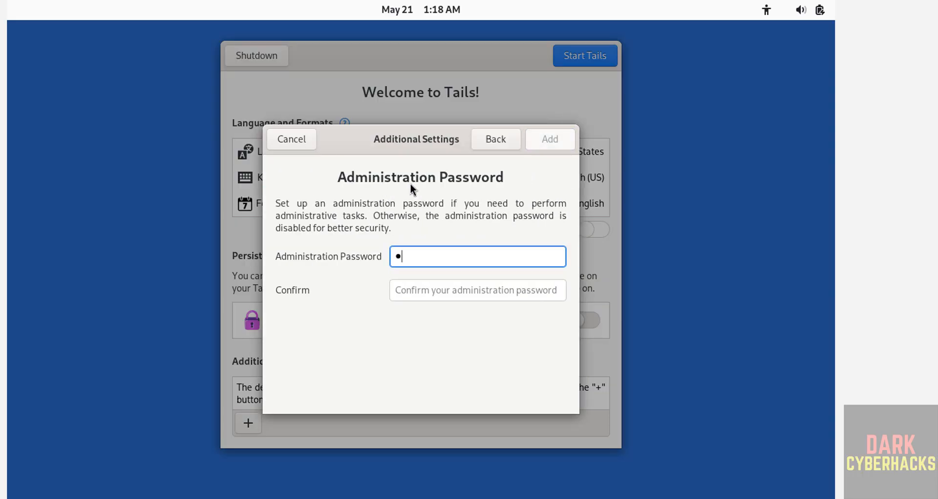
pyautogui.write('•')
pyautogui.press('Tab')
pyautogui.write('•••••••••')
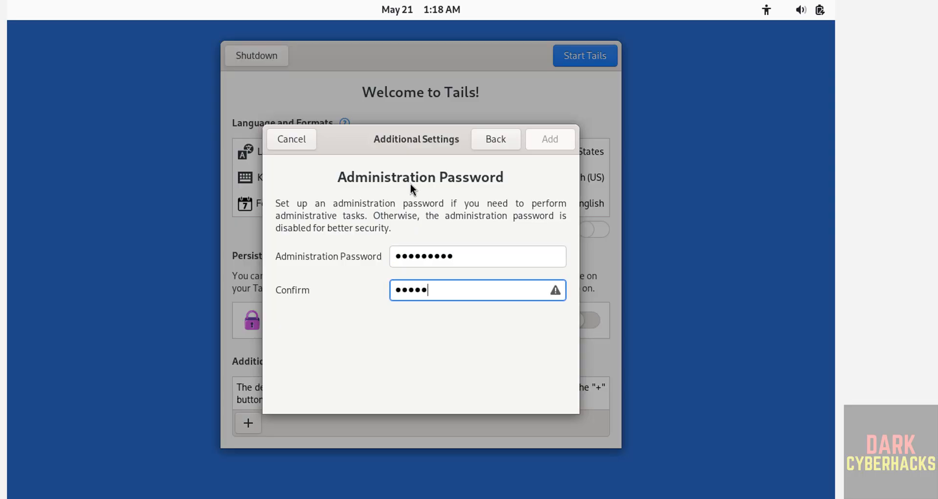
pyautogui.click(567, 139)
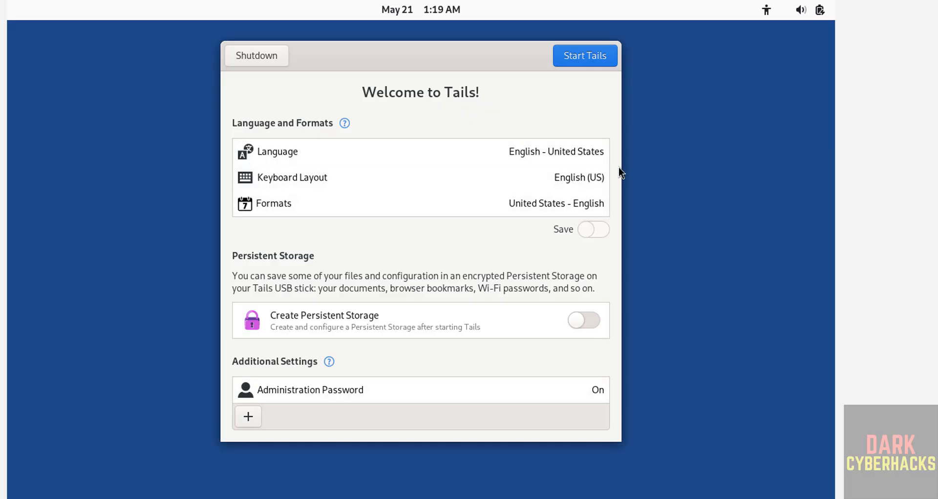
# Start Tails and begin connecting to Tor automatically.
pyautogui.click(575, 61)
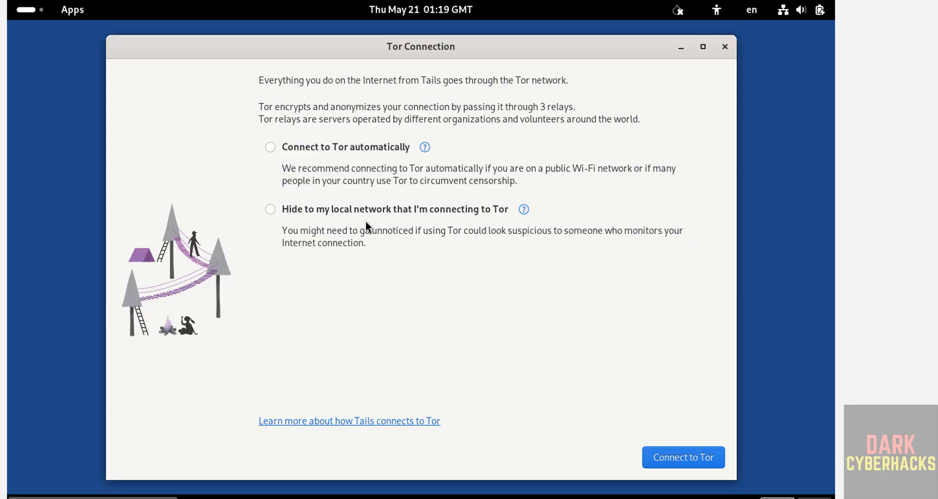
pyautogui.click(343, 147)
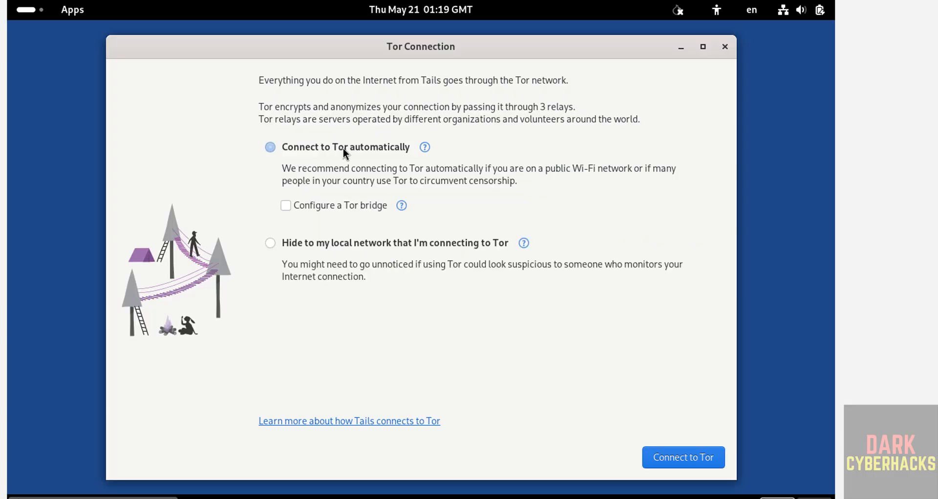
pyautogui.click(665, 461)
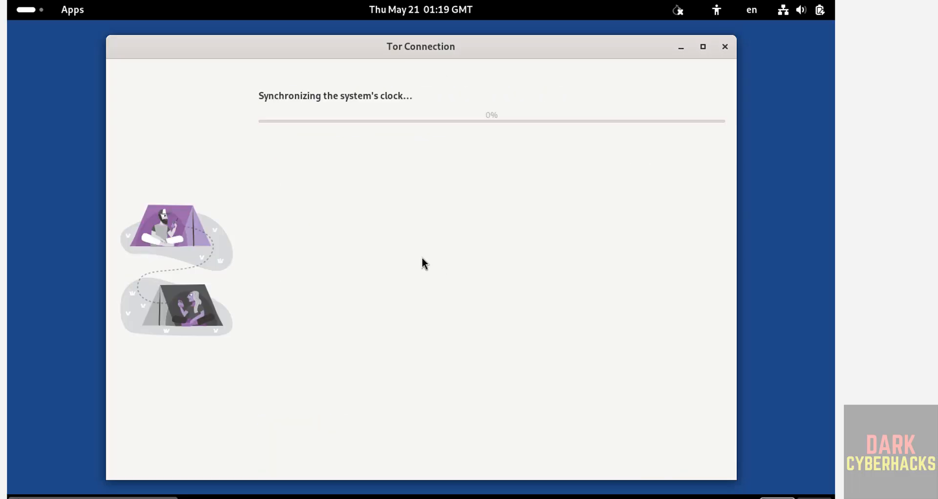
# Launch the Console terminal from the app grid, then return to the Tor Connection window.
pyautogui.click(23, 12)
pyautogui.click(403, 322)
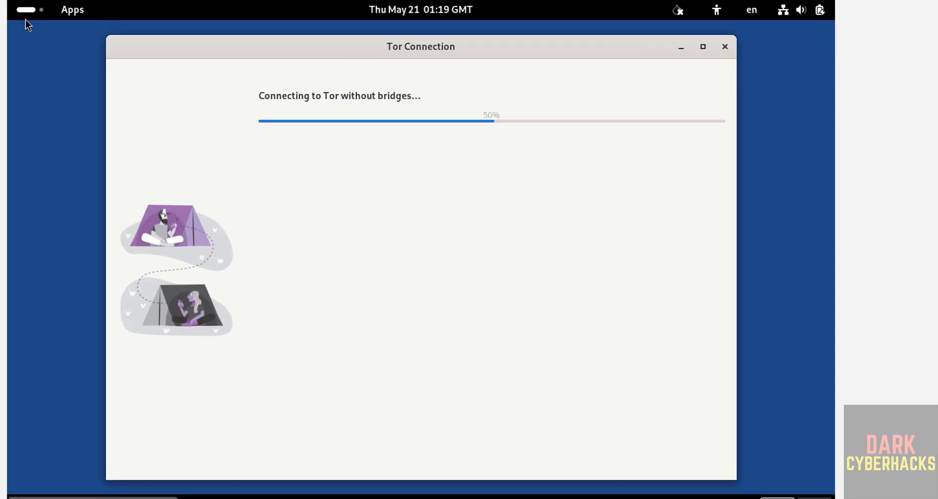
pyautogui.click(23, 12)
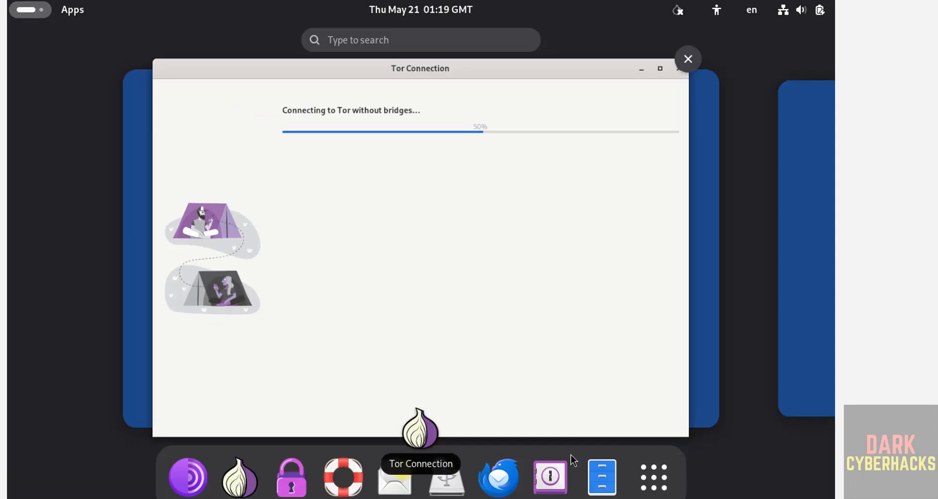
pyautogui.click(660, 486)
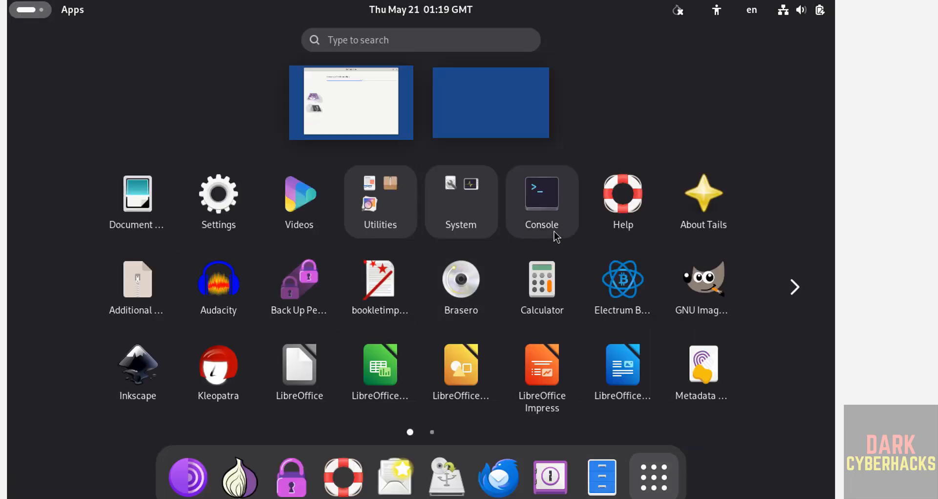
pyautogui.click(547, 208)
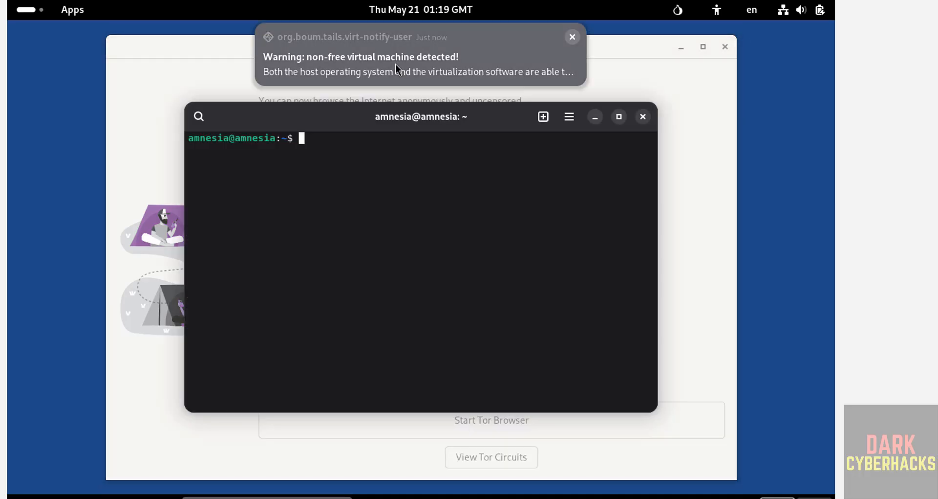
pyautogui.click(218, 77)
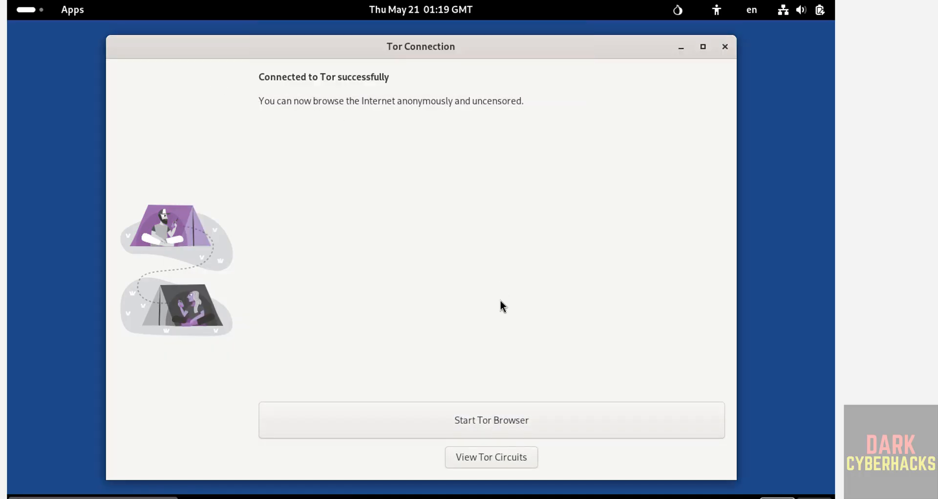
# Start Tor Browser, confirm version 15.0.14 in About Tor Browser, and switch back to Console.
pyautogui.click(457, 414)
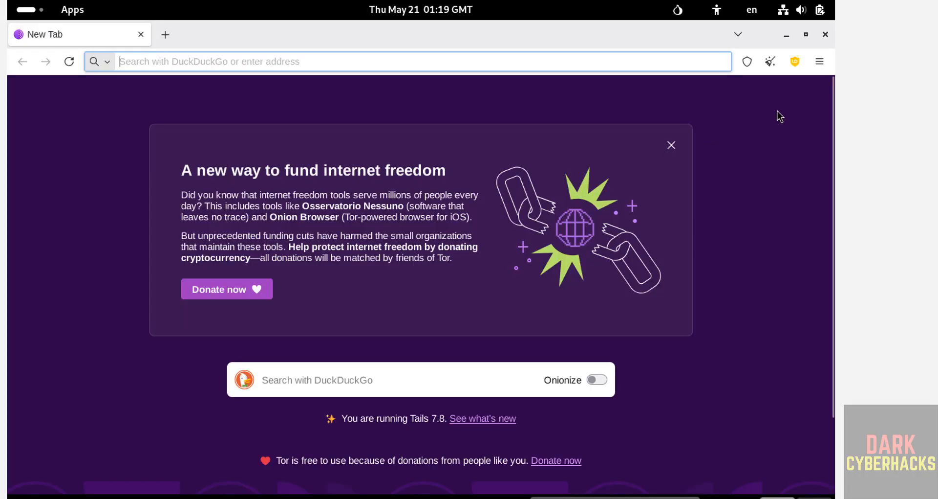
pyautogui.click(822, 62)
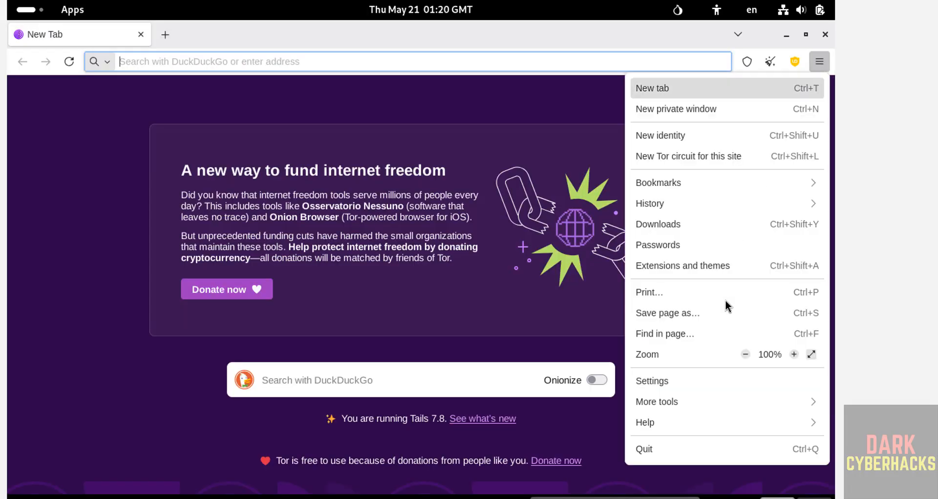
pyautogui.click(652, 421)
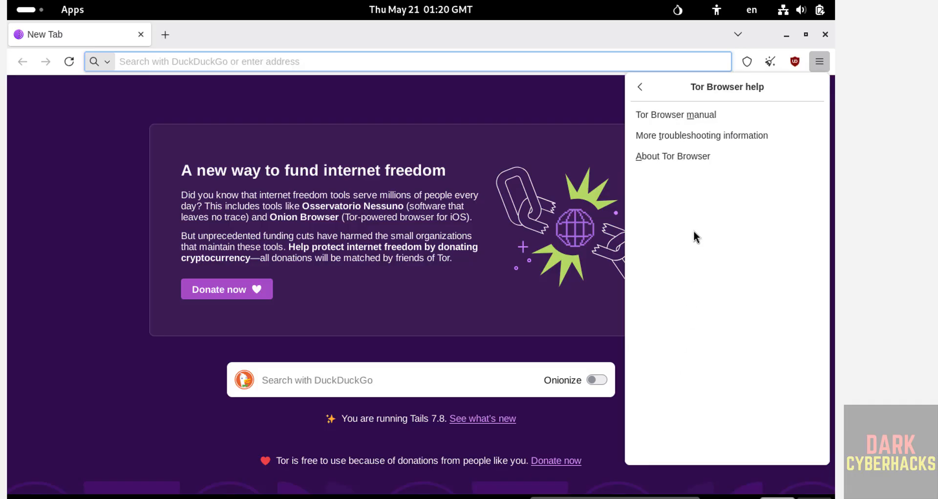
pyautogui.click(679, 155)
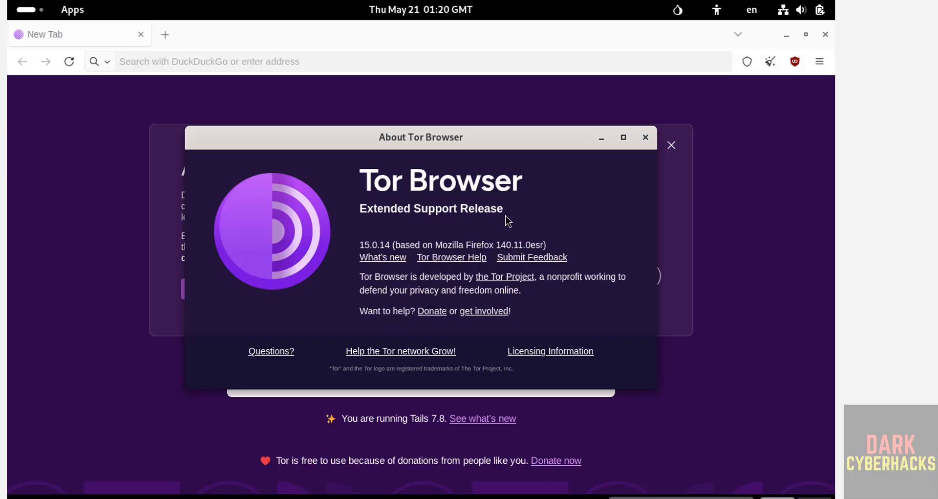
pyautogui.hotkey('alt', 'Tab')
pyautogui.hotkey('alt', 'Tab')
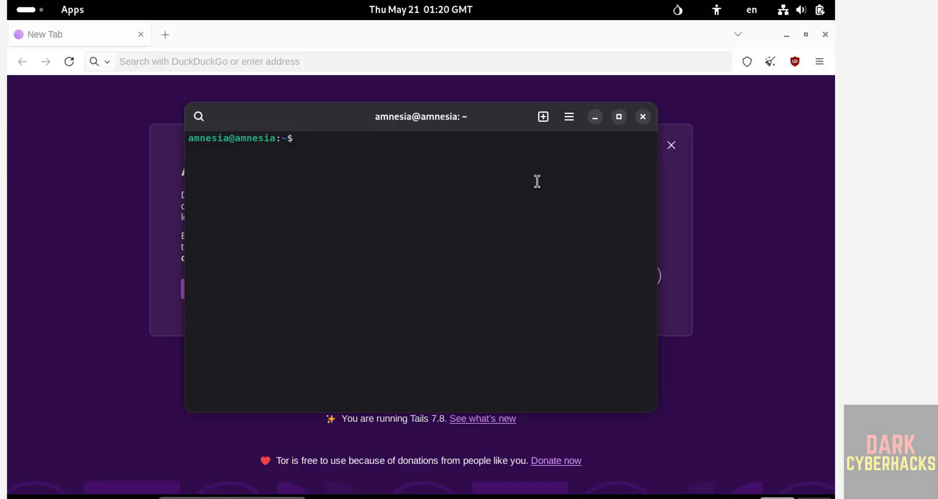
# In Console Preferences, turn off the system default font and use a custom Monospace 13 font.
pyautogui.click(570, 117)
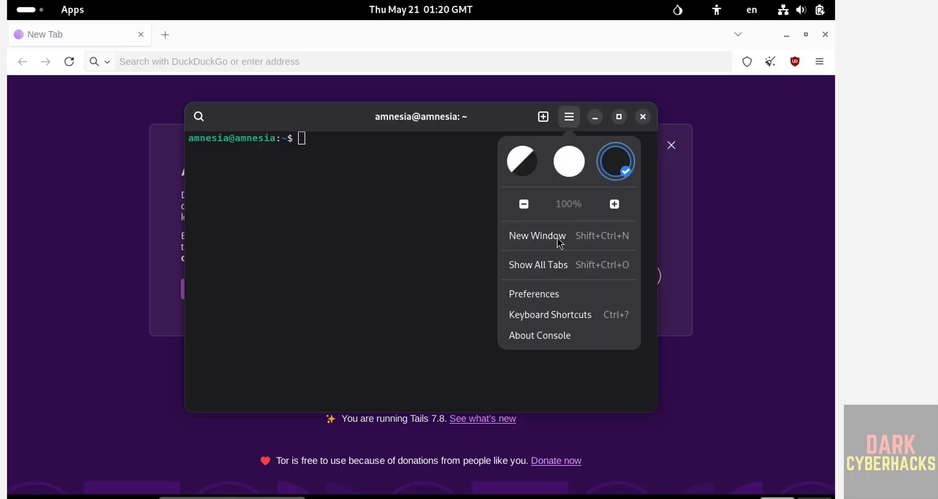
pyautogui.click(544, 293)
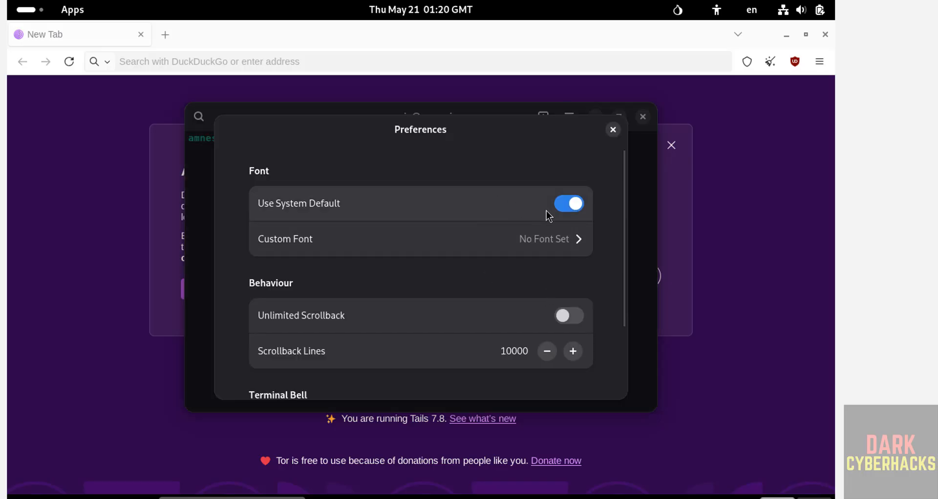
pyautogui.click(569, 204)
pyautogui.click(527, 236)
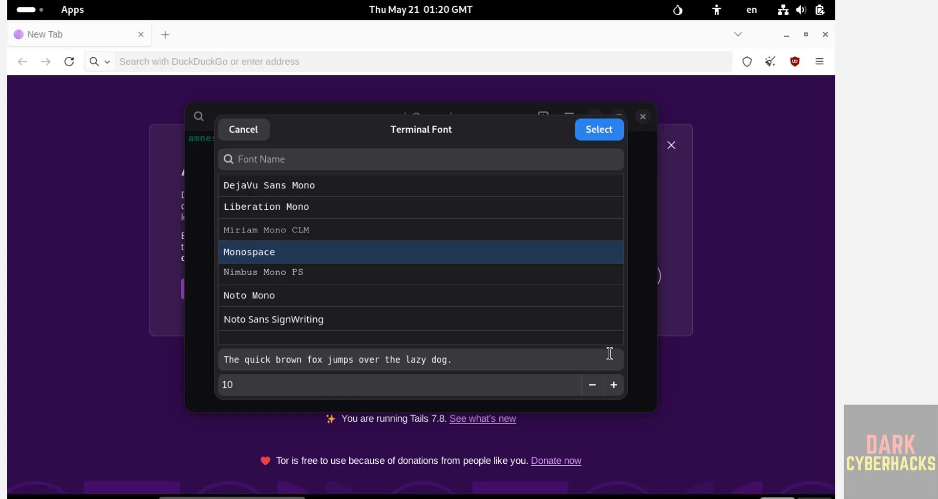
pyautogui.click(613, 385)
pyautogui.click(613, 384)
pyautogui.click(613, 385)
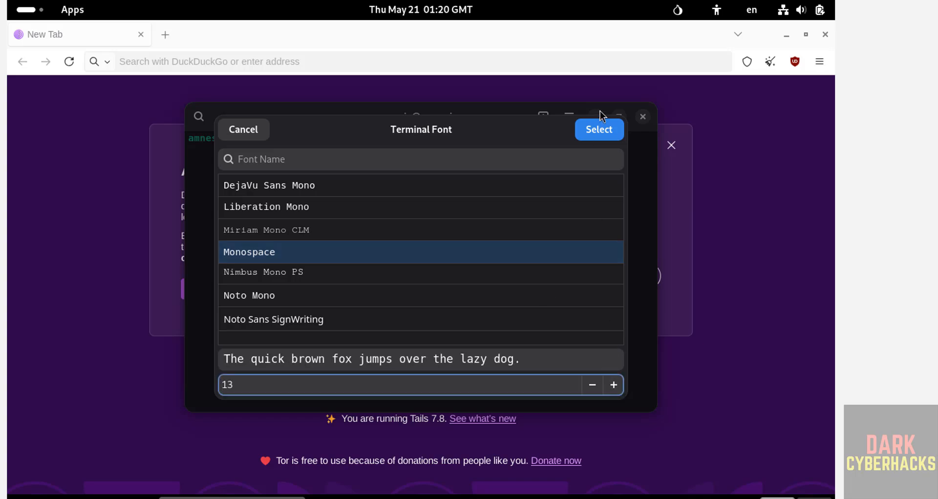
pyautogui.click(603, 131)
pyautogui.click(613, 128)
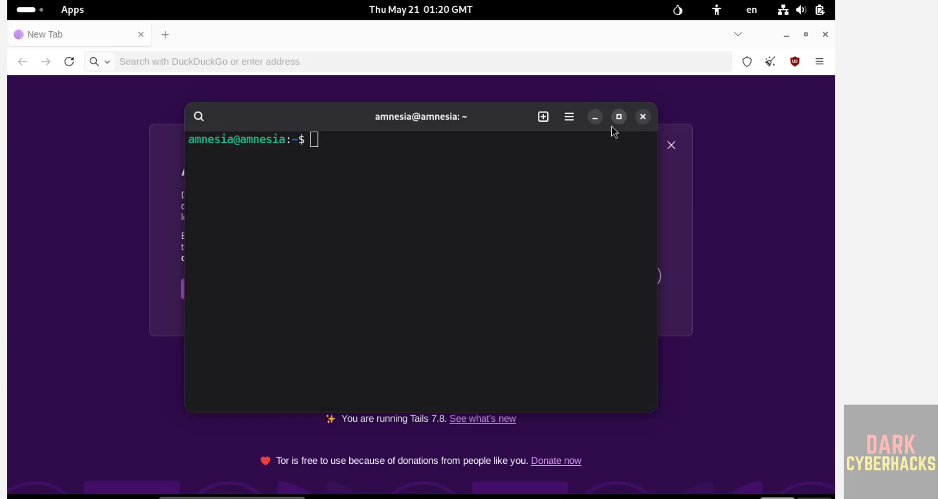
# Run more /etc/os-release to display the OS release details.
pyautogui.write('more /etc/')
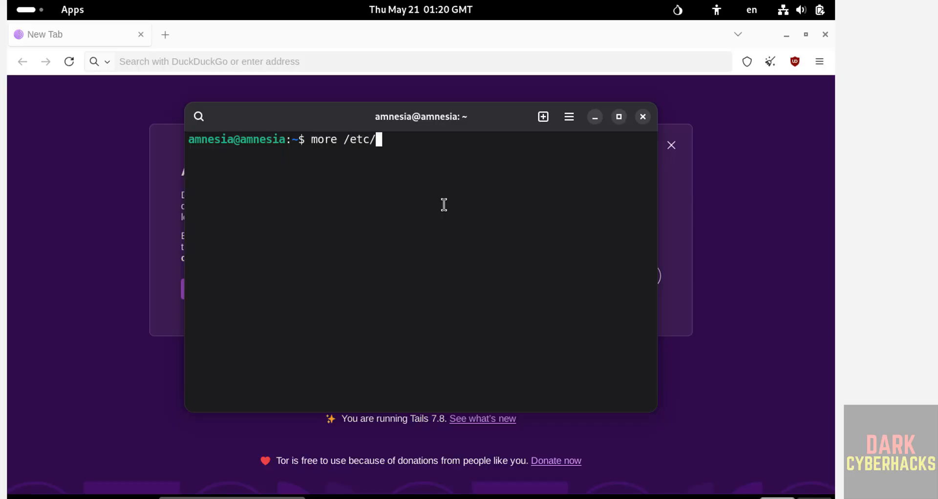
pyautogui.write('os')
pyautogui.press('Tab')
pyautogui.press('Return')
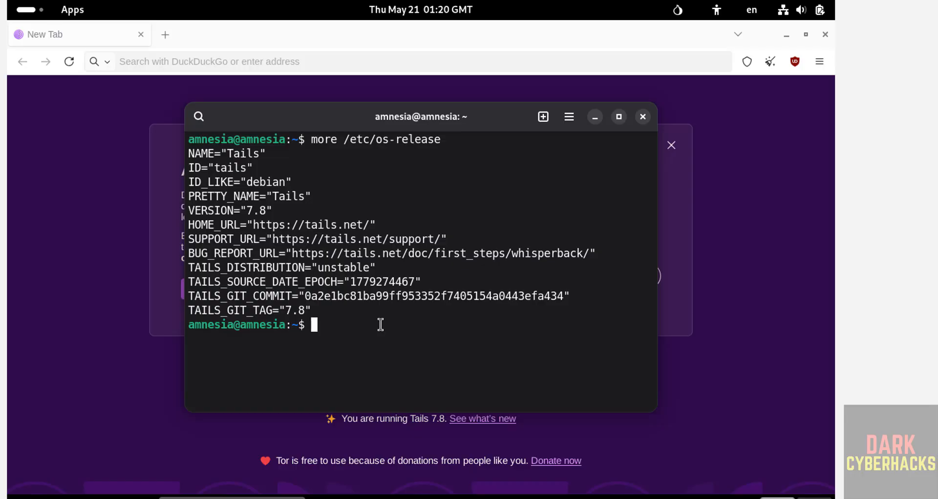
# Run sudo apt update && sudo apt upgrade, entering the administrator password.
pyautogui.write('sudo apt upd')
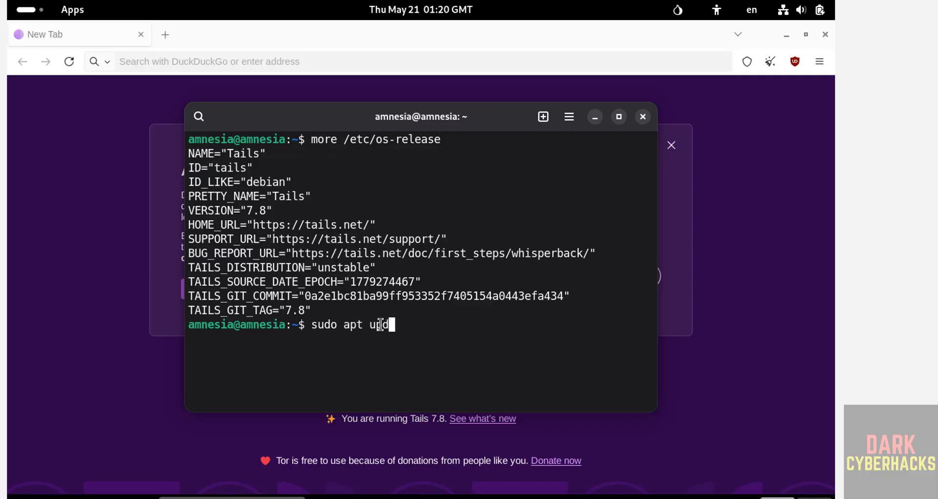
pyautogui.write('ate && sudo ')
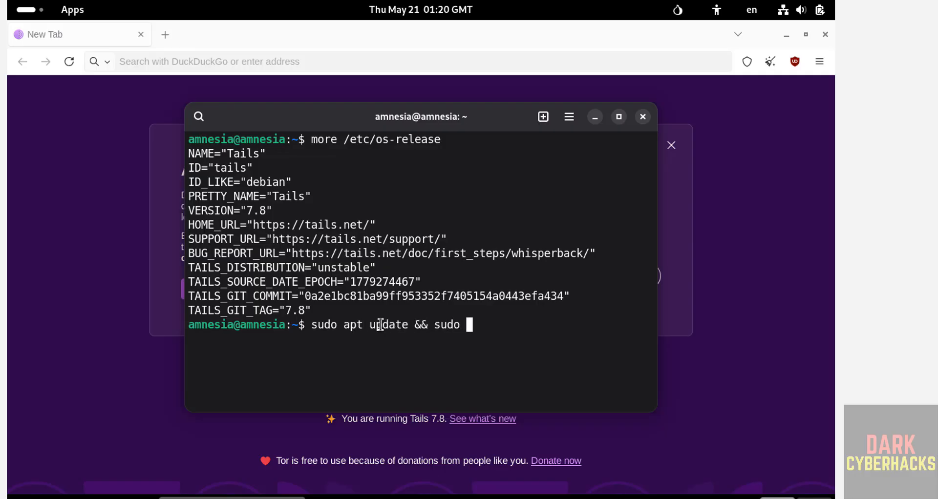
pyautogui.write('apt upgrade')
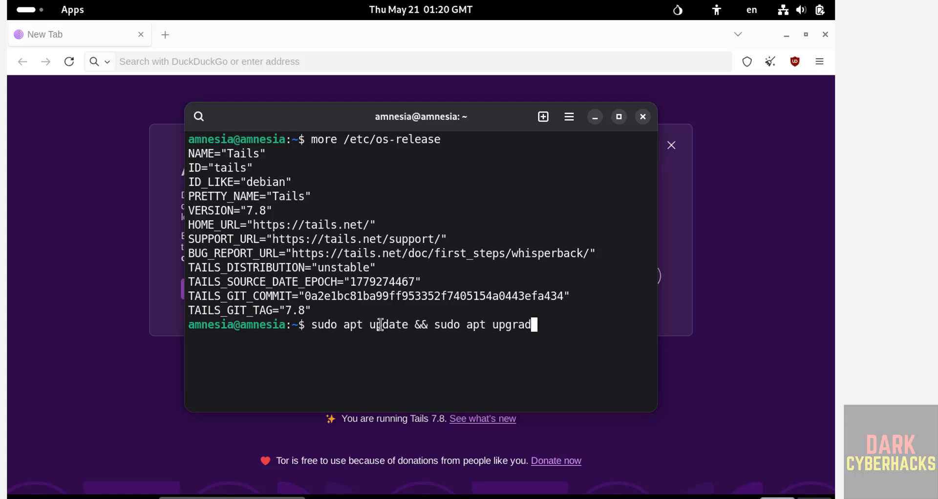
pyautogui.press('Return')
pyautogui.write('**********')
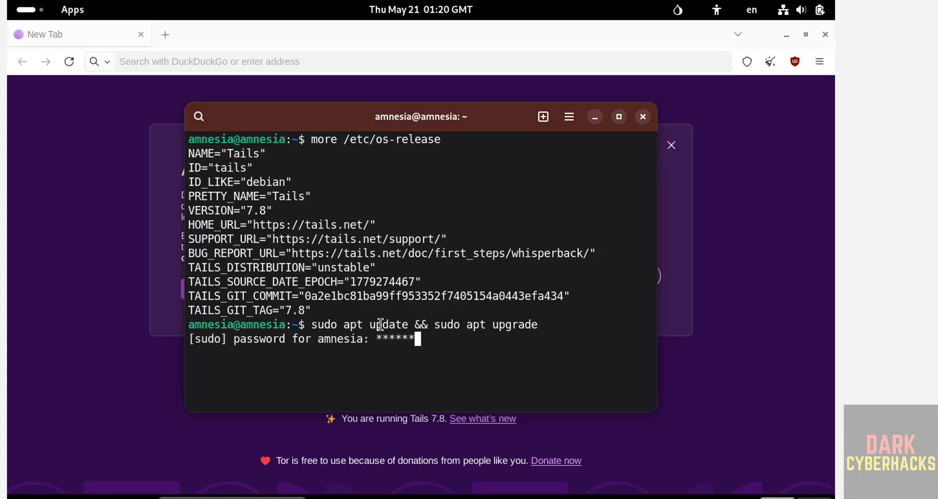
pyautogui.press('Return')
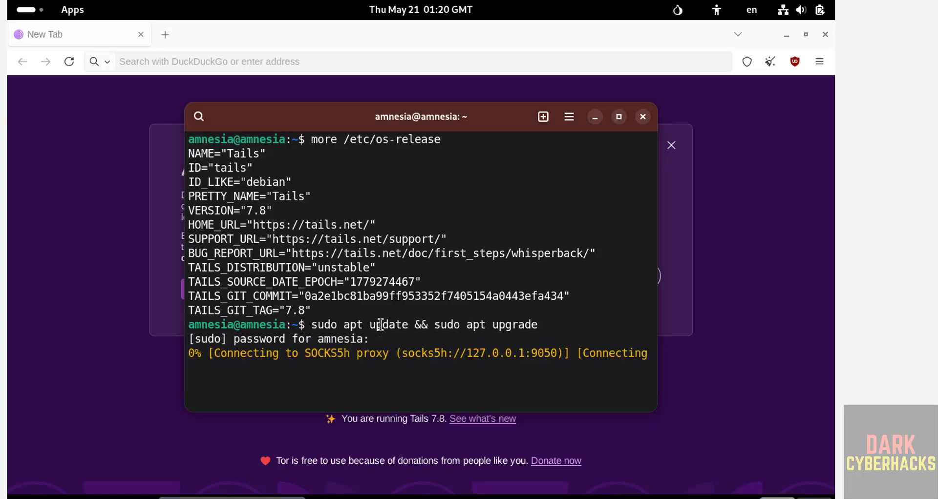